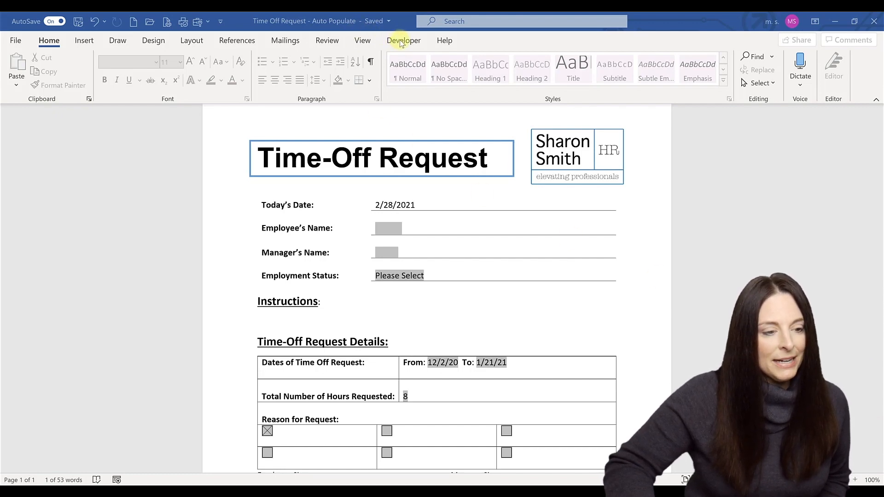
# Fill in the Employee's Name field with the employee's first name and exit it so the linked signature name updates
pyautogui.click(401, 41)
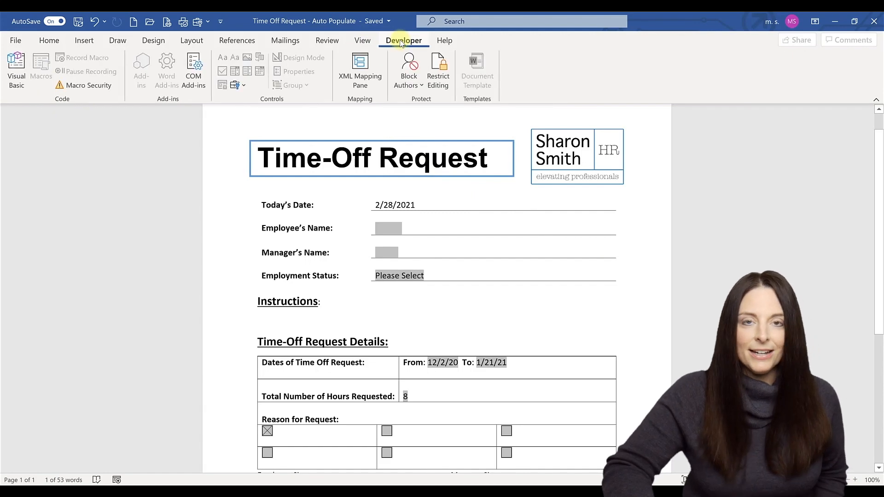
pyautogui.scroll(-3, 399, 238)
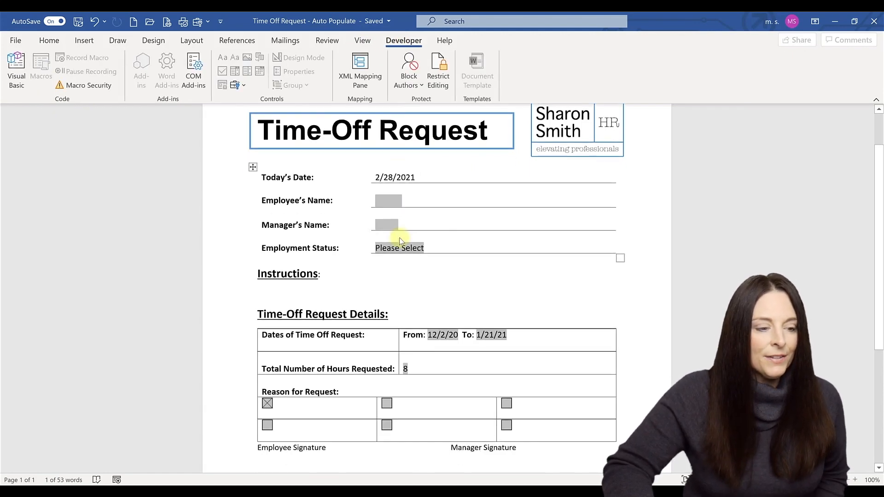
pyautogui.scroll(-1, 400, 239)
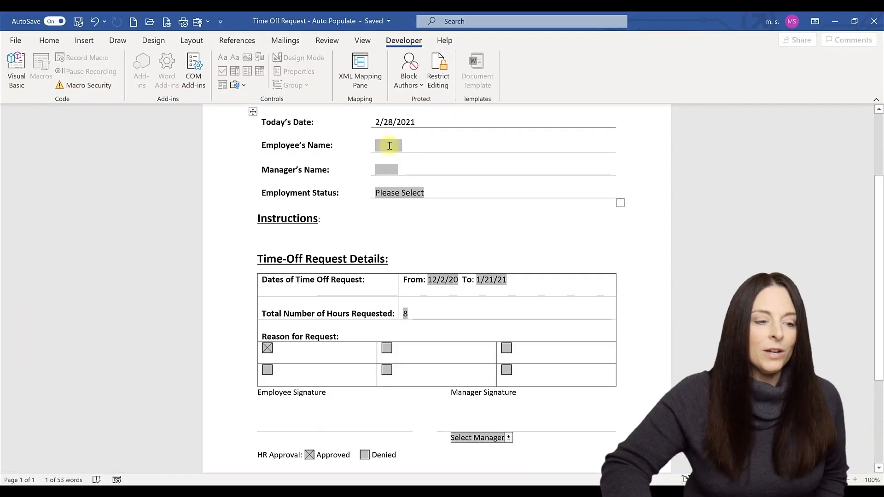
pyautogui.click(390, 145)
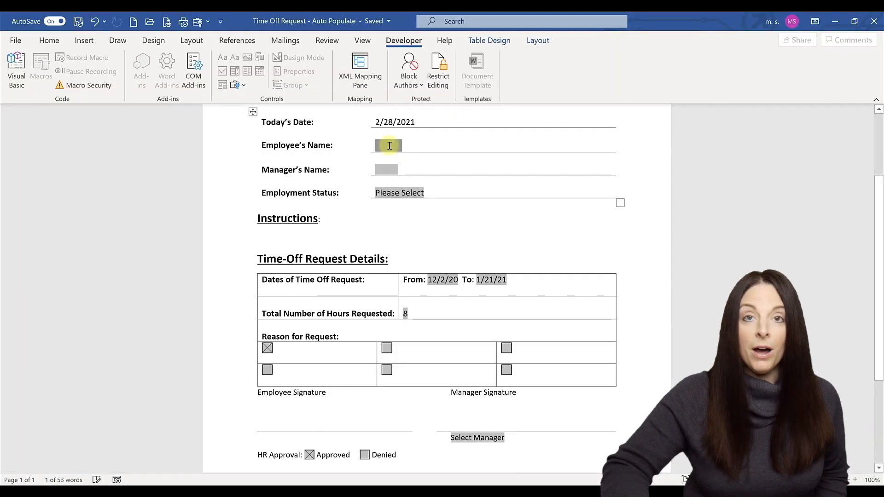
pyautogui.write('Sh')
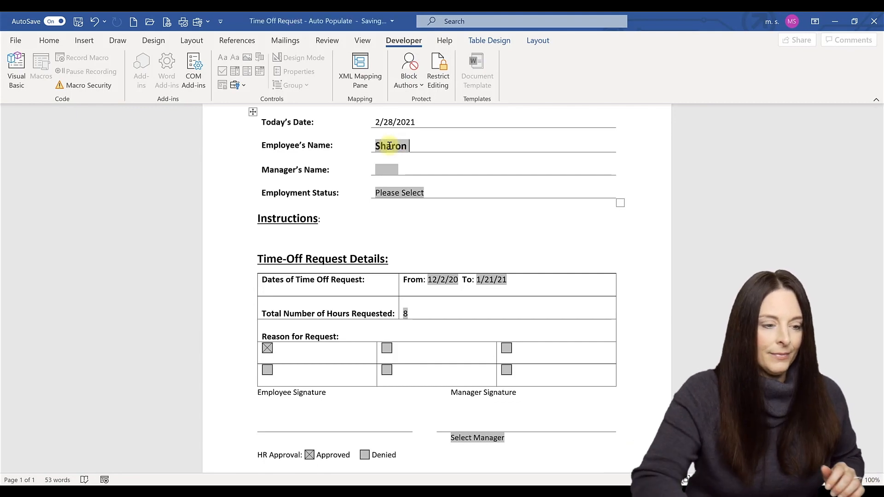
pyautogui.write('aron')
pyautogui.press('BackSpace')
pyautogui.press('Tab')
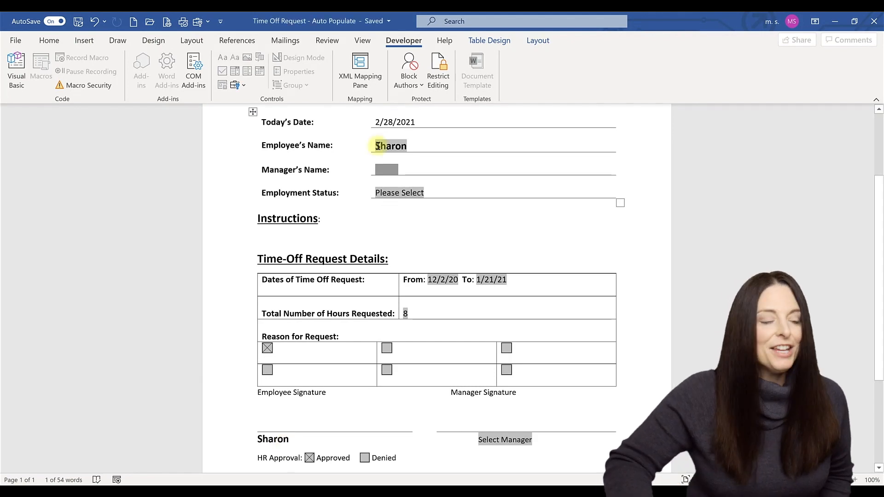
# Clear the Employee's Name field and exit it to refresh the linked name below the employee signature line
pyautogui.moveTo(376, 146); pyautogui.dragTo(427, 145)
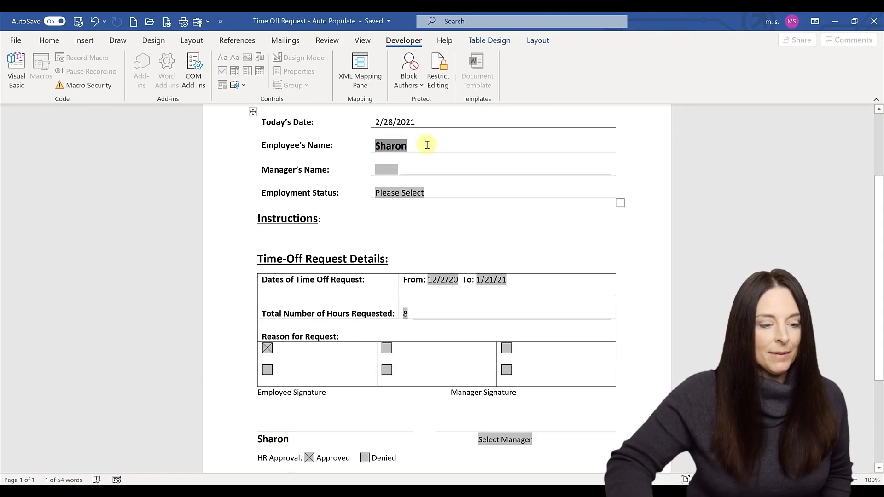
pyautogui.press('Delete')
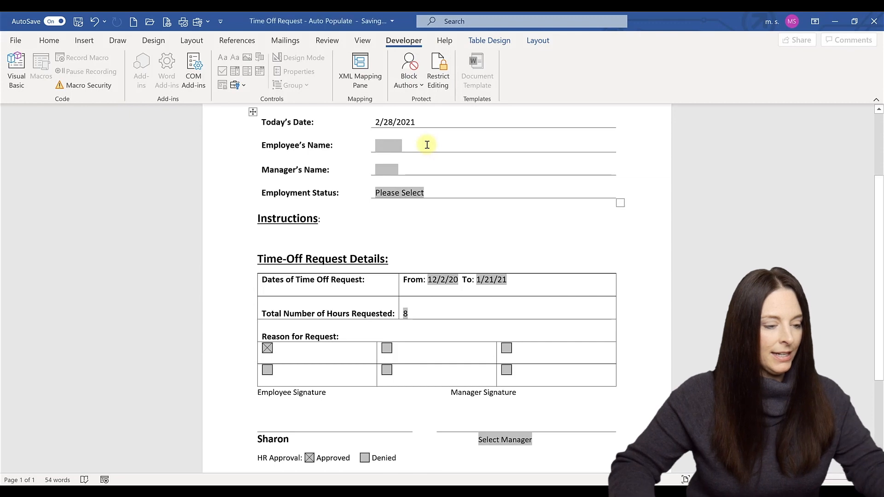
pyautogui.press('Tab')
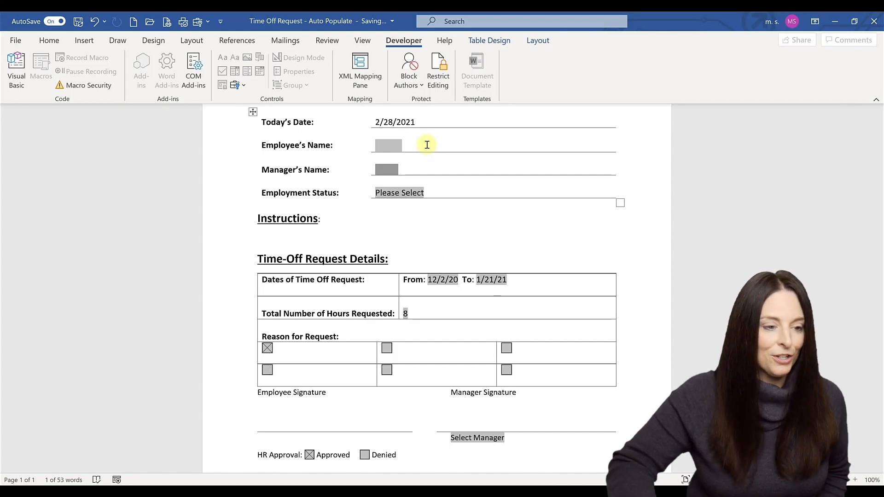
# Stop the form's editing protection and close the Restrict Editing pane
pyautogui.click(435, 78)
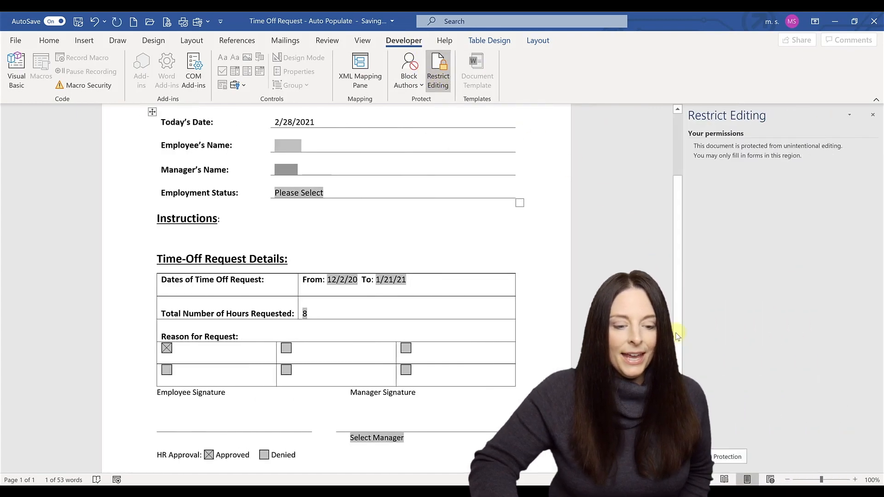
pyautogui.click(725, 455)
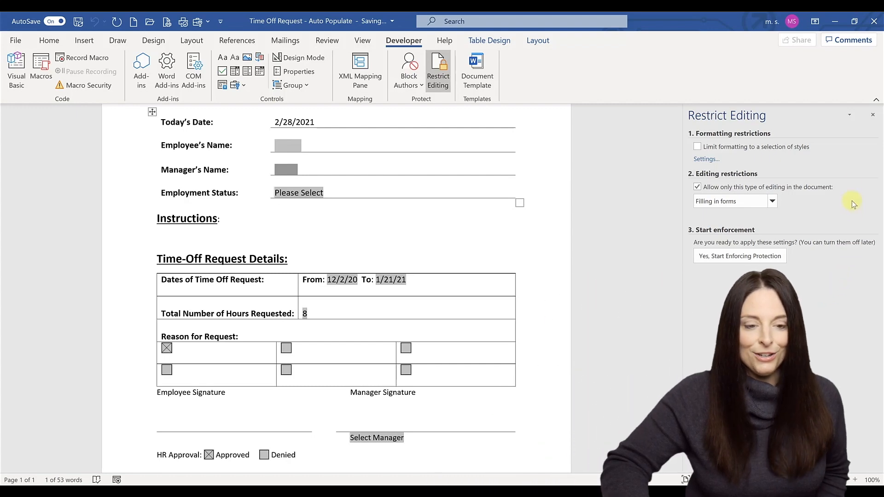
pyautogui.click(872, 115)
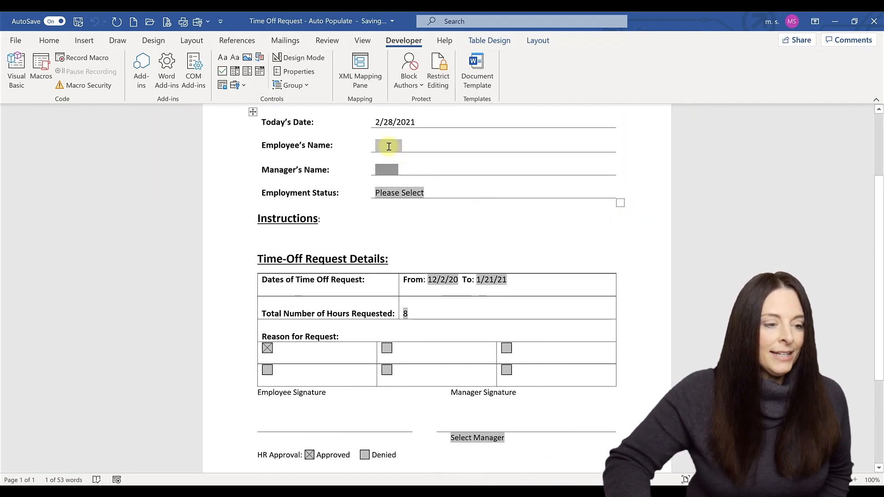
# Display the document's field codes to reach the name reference below the employee signature line
pyautogui.click(272, 439)
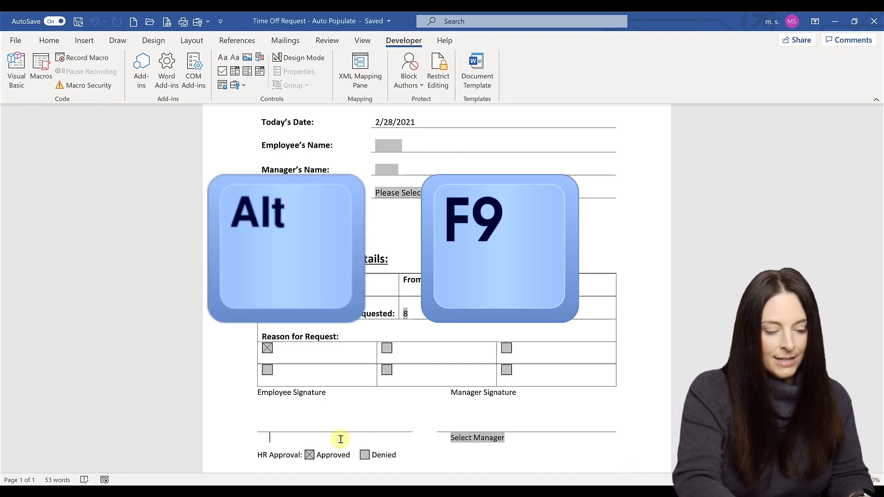
pyautogui.hotkey('alt', 'F9')
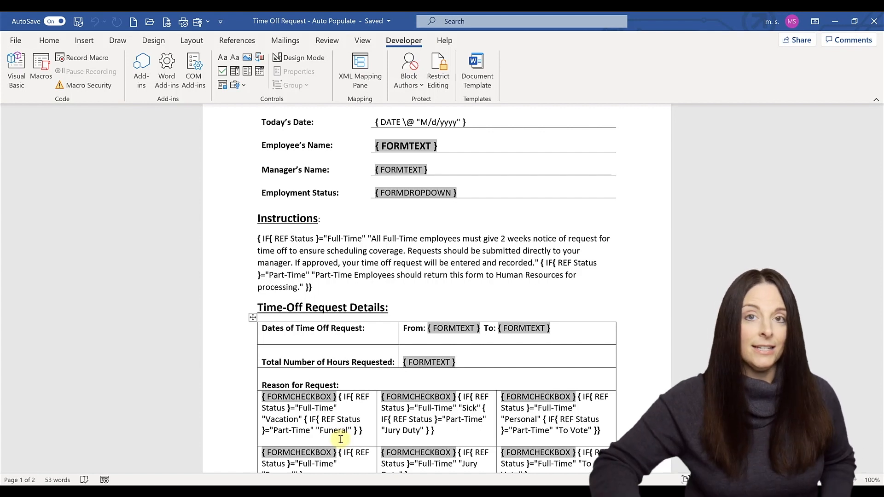
pyautogui.scroll(-5, 342, 391)
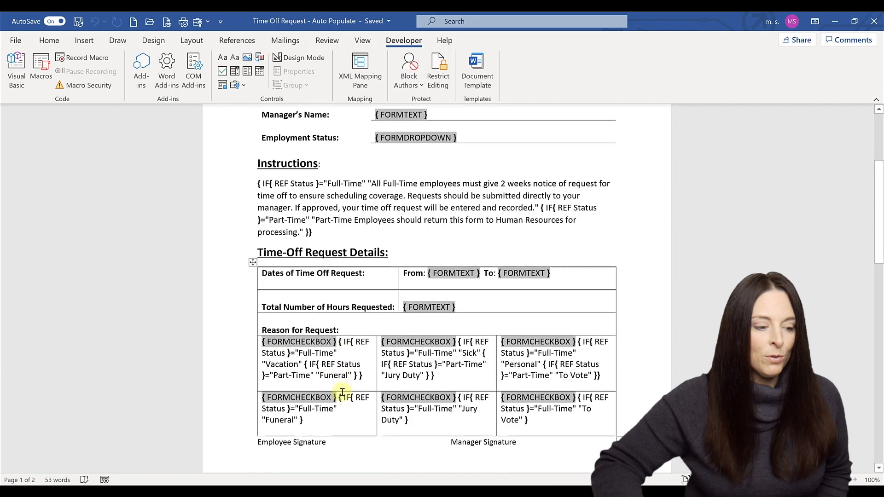
pyautogui.scroll(-4, 342, 390)
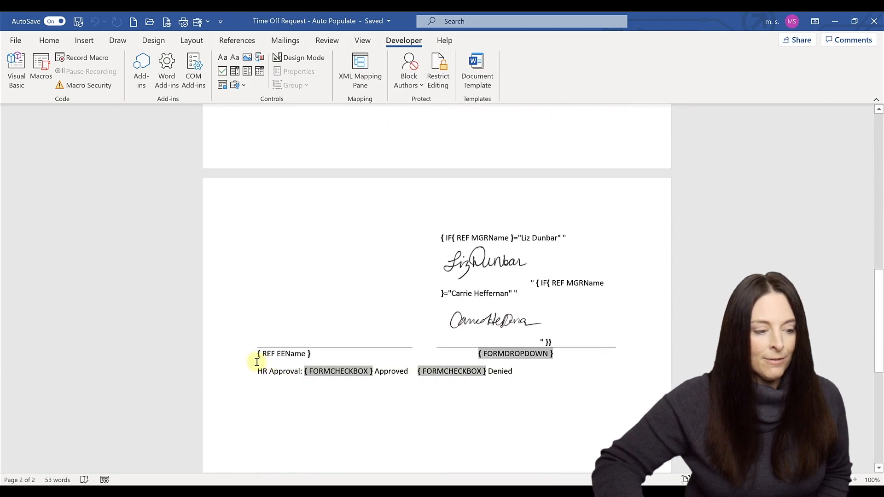
# Add the switch \*Charformat to the REF EEName field below the employee signature line, and hide the field codes again
pyautogui.click(308, 354)
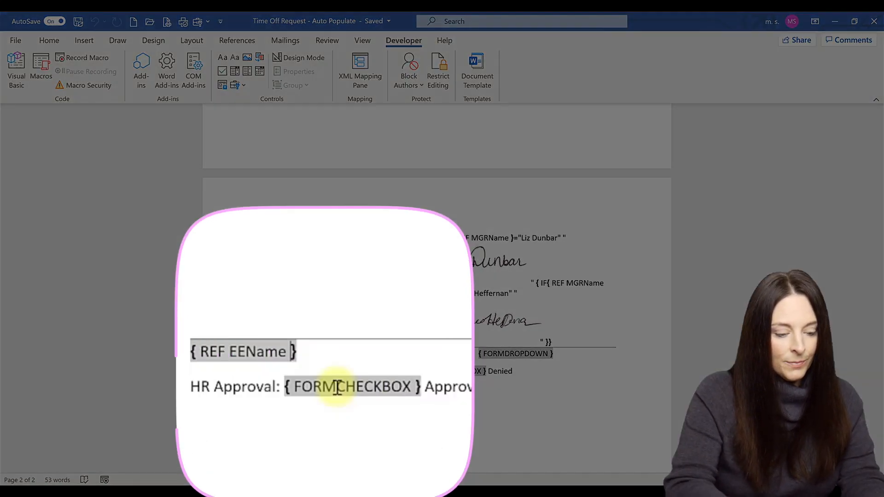
pyautogui.write('\\')
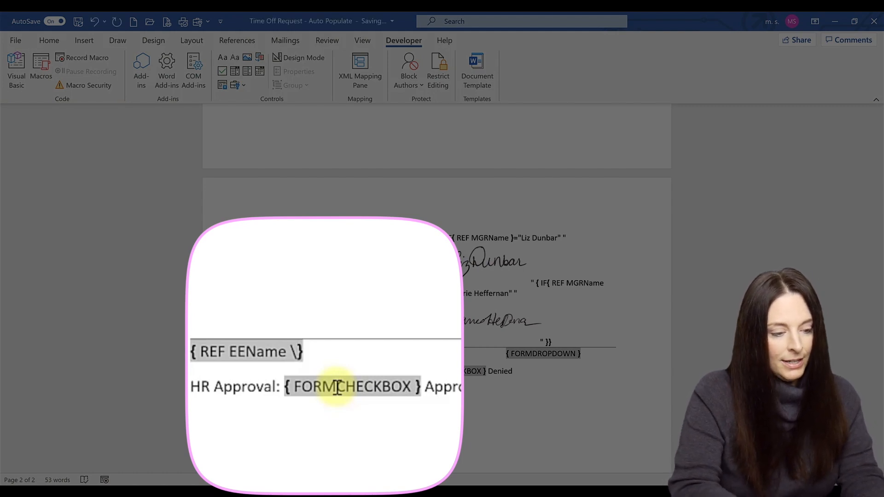
pyautogui.write('*Cha')
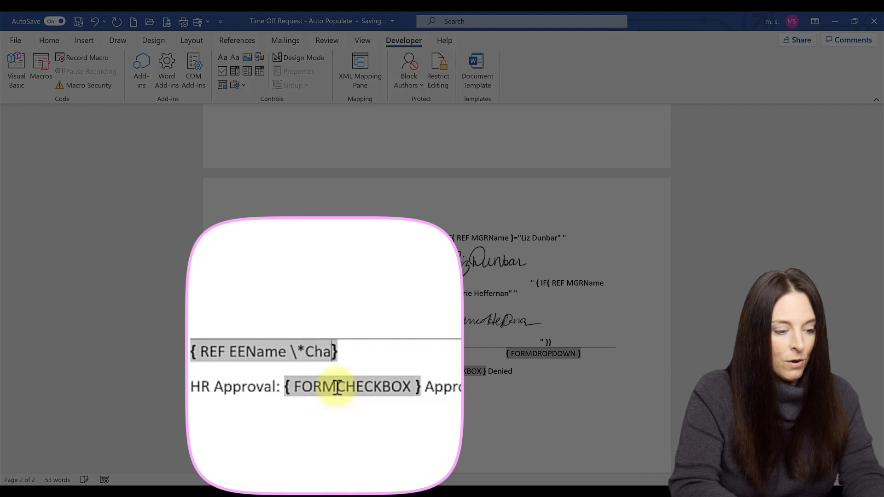
pyautogui.write('rforma')
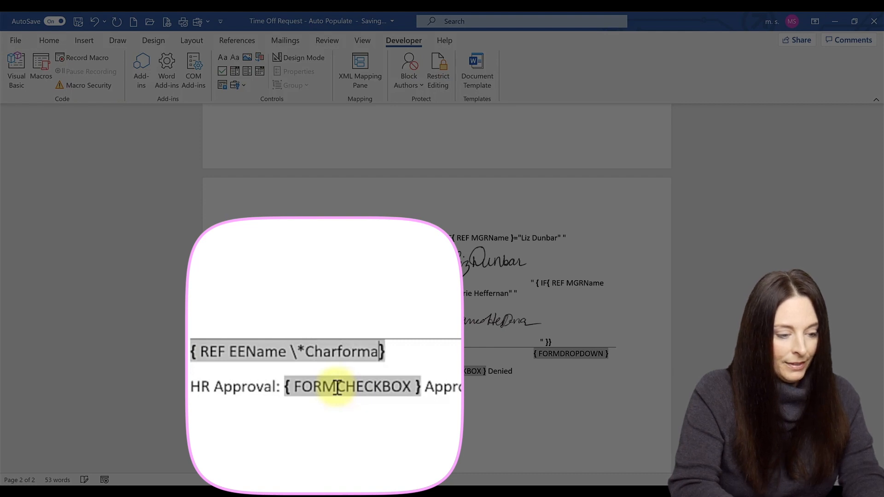
pyautogui.write('t')
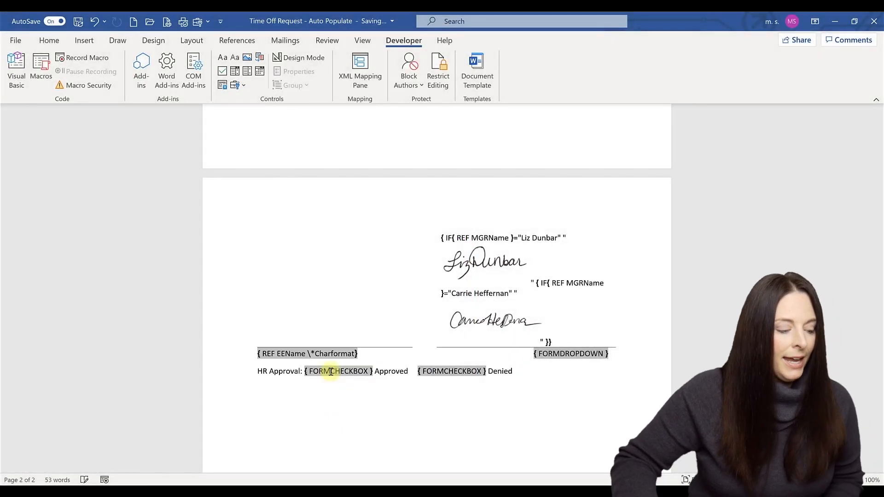
pyautogui.hotkey('alt', 'F9')
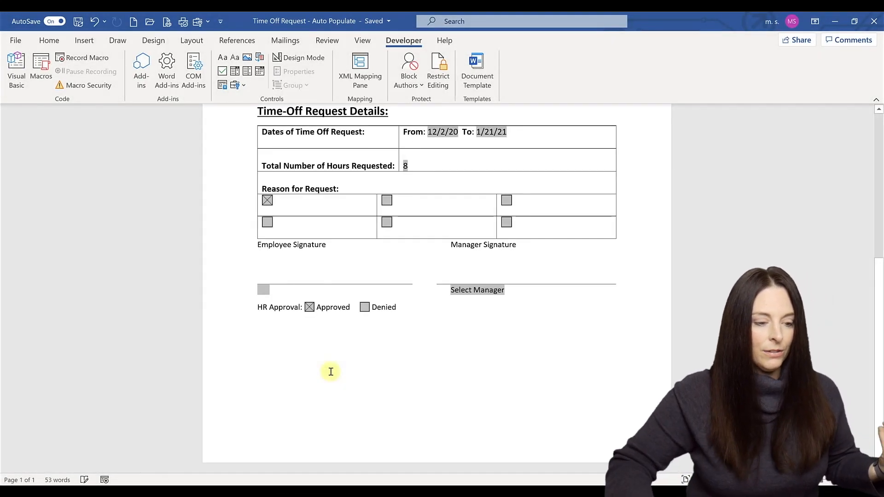
# Start enforcing protection that allows only filling in forms, without a password
pyautogui.click(440, 81)
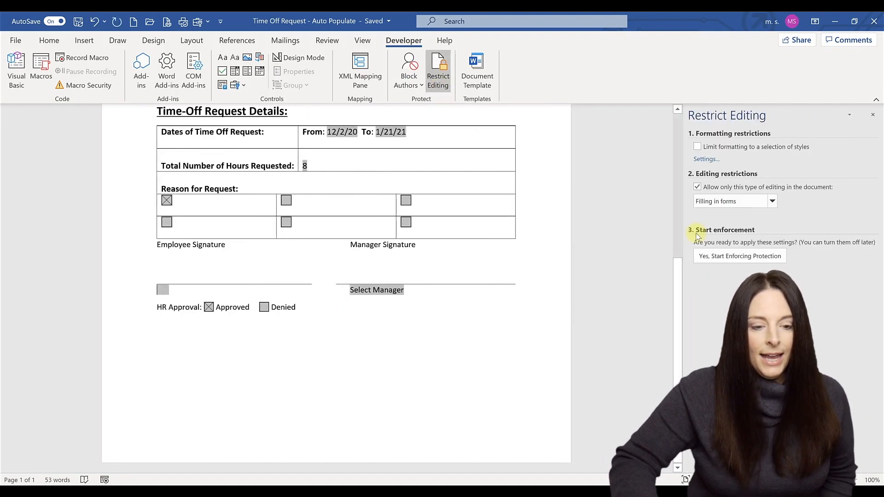
pyautogui.click(729, 257)
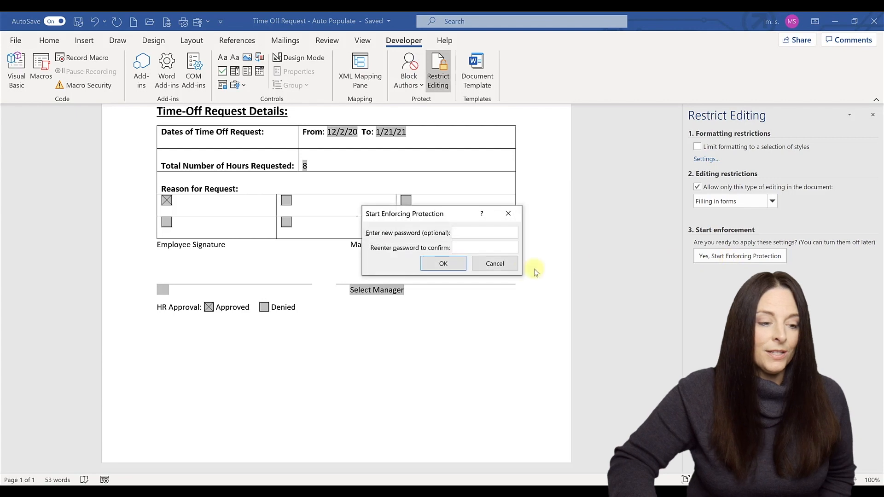
pyautogui.click(444, 265)
# Enter the employee's first name in the Employee's Name field again and exit it to test the linked name's formatting
pyautogui.scroll(5, 445, 266)
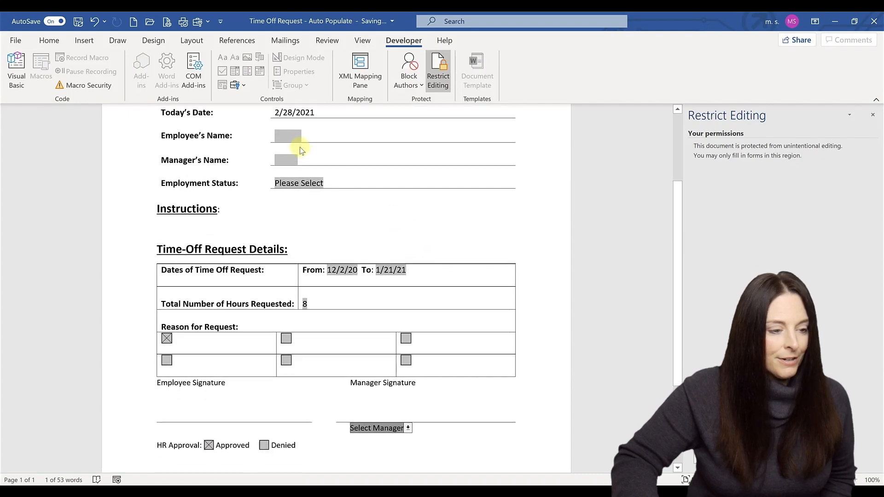
pyautogui.click(290, 134)
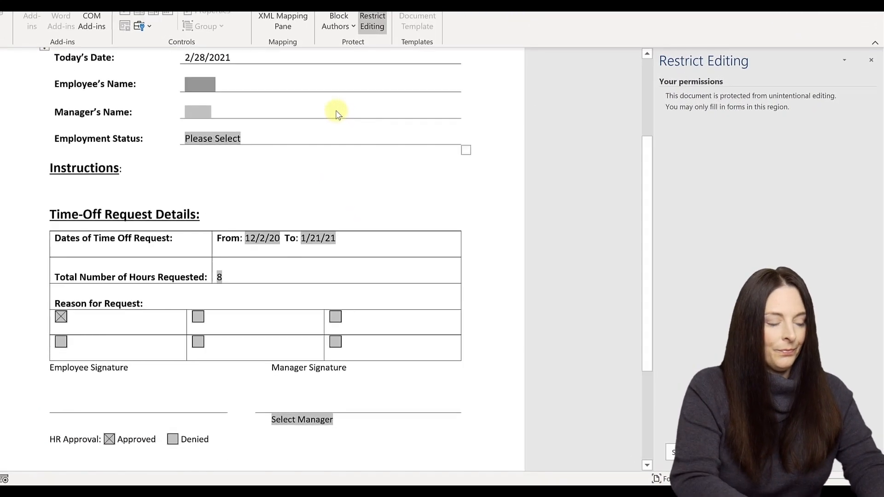
pyautogui.write('Sharon')
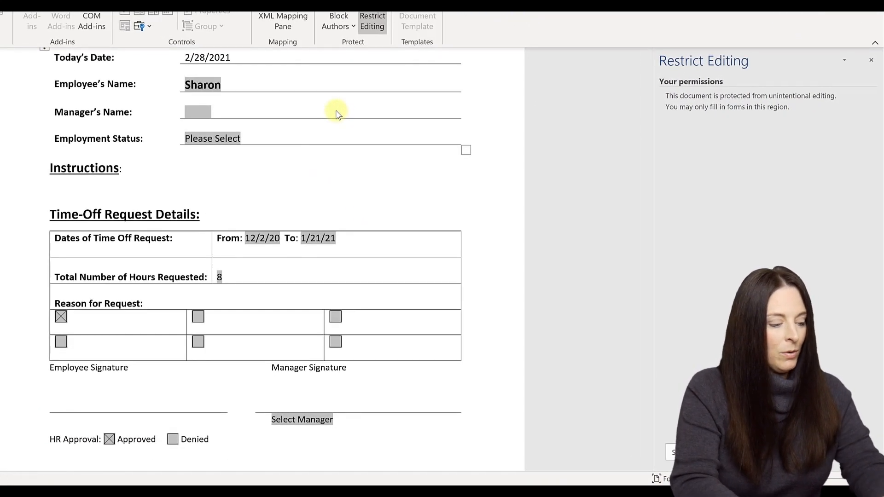
pyautogui.press('Tab')
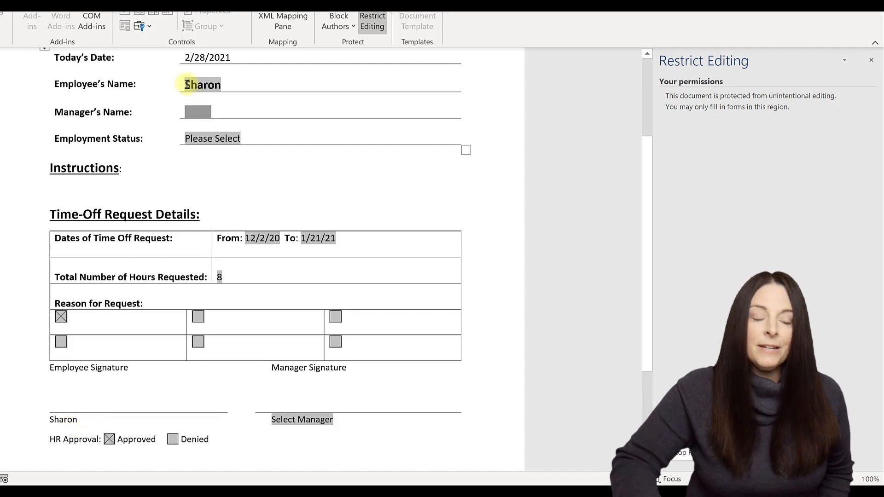
# Empty the Employee's Name field again and exit it to clear the linked name
pyautogui.click(249, 84)
pyautogui.press('Delete')
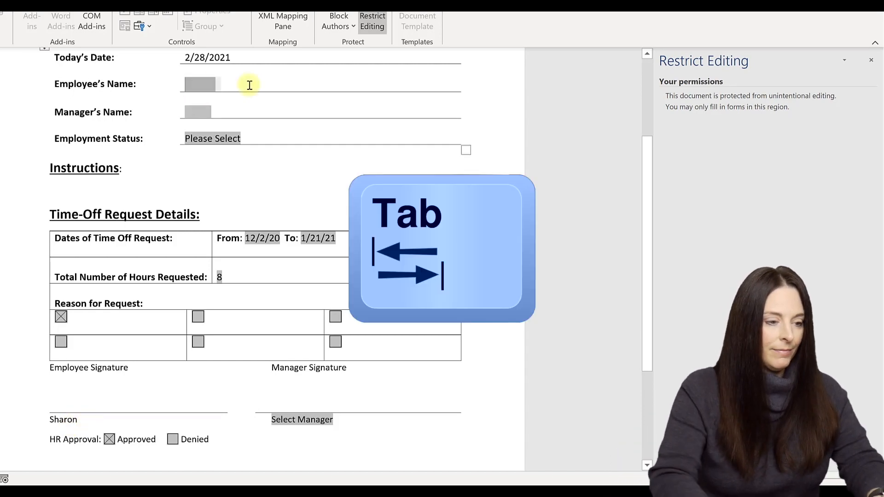
pyautogui.press('Tab')
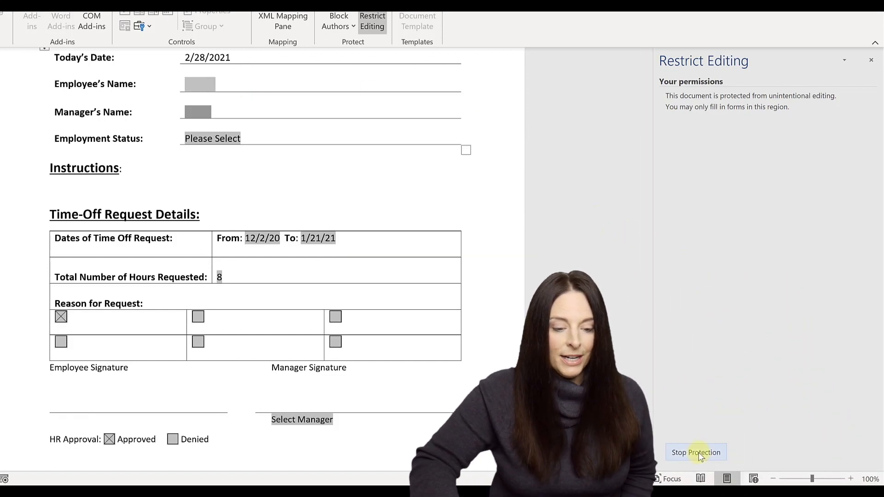
# Turn off the form protection and close the Restrict Editing pane
pyautogui.click(698, 452)
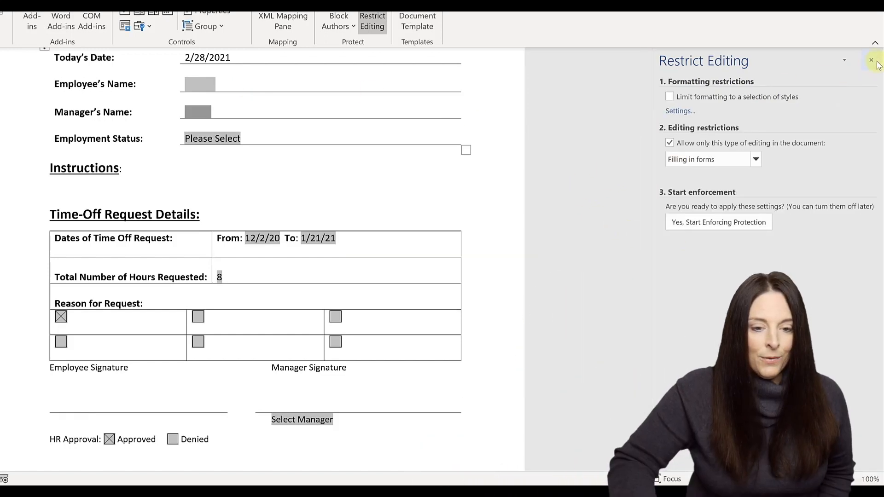
pyautogui.click(871, 60)
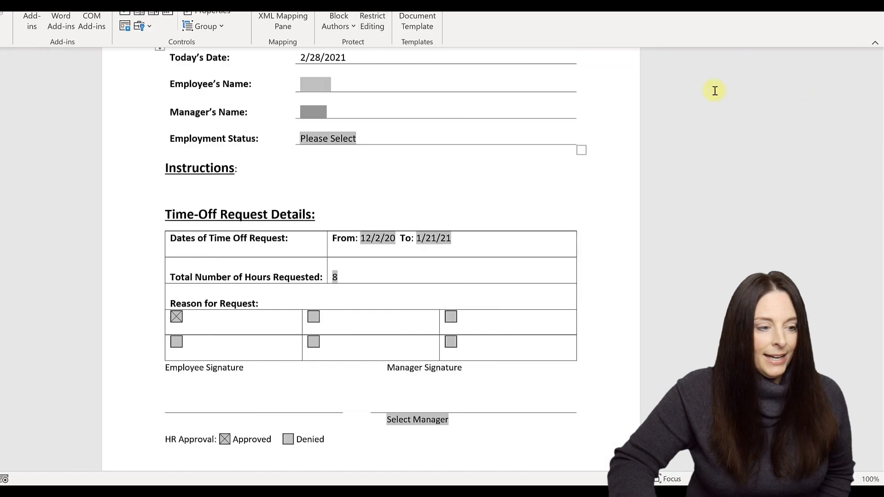
# Display the form's field codes and bring up the employee name's REF field below the employee signature line
pyautogui.click(193, 420)
pyautogui.hotkey('alt', 'F9')
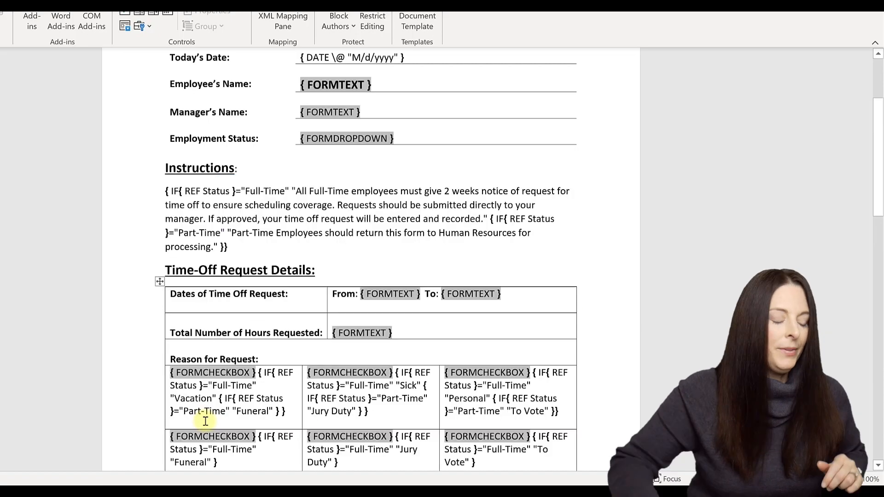
pyautogui.scroll(-10, 258, 399)
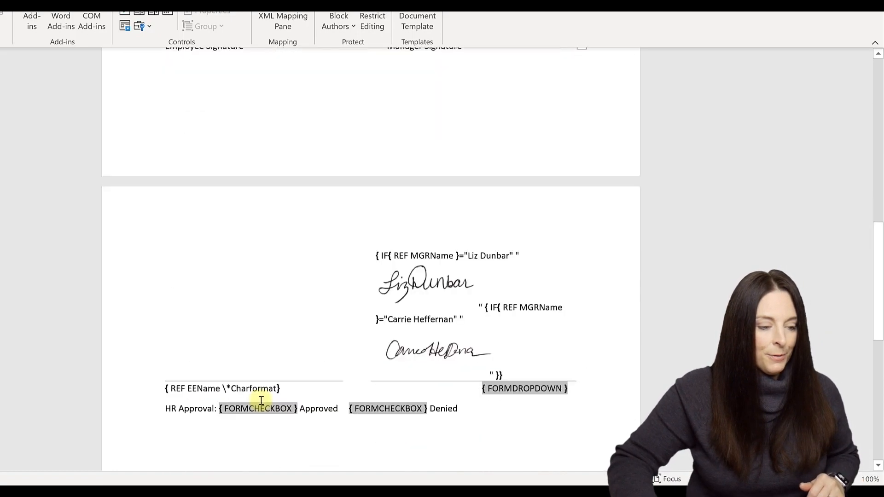
pyautogui.scroll(-1, 261, 400)
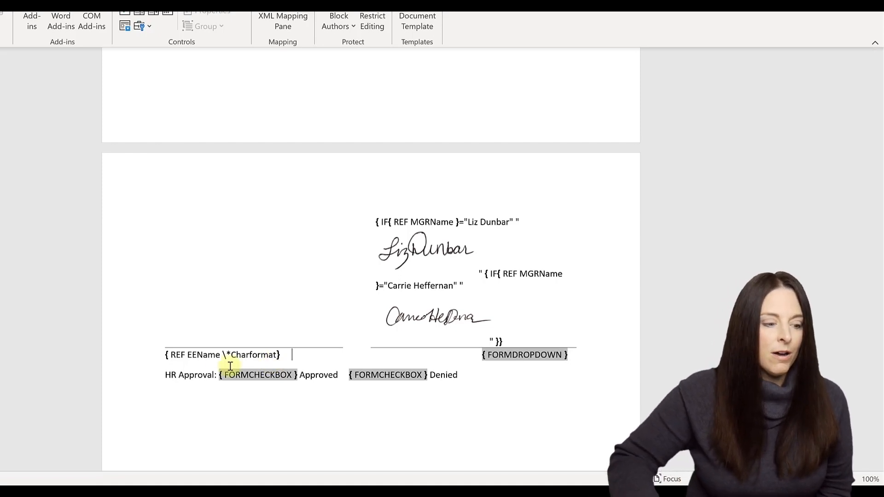
# Color the first letter R of REF in the EEName field code dark red
pyautogui.click(176, 355)
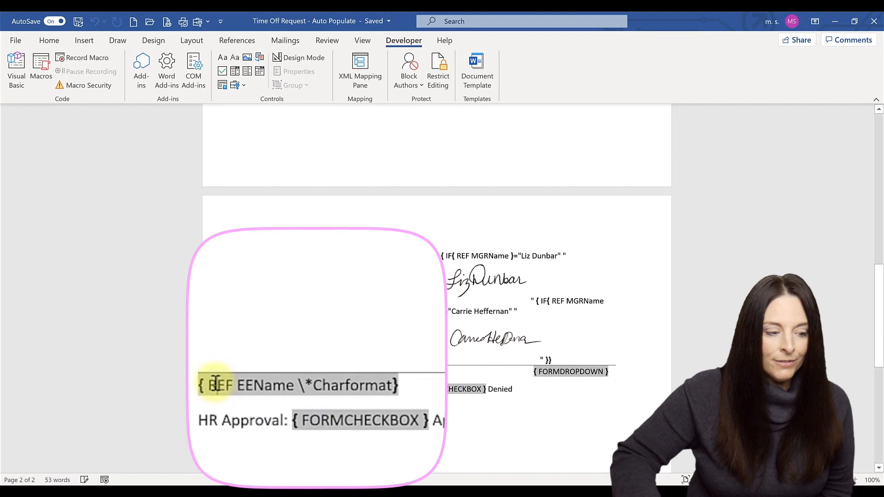
pyautogui.moveTo(213, 385); pyautogui.dragTo(210, 386)
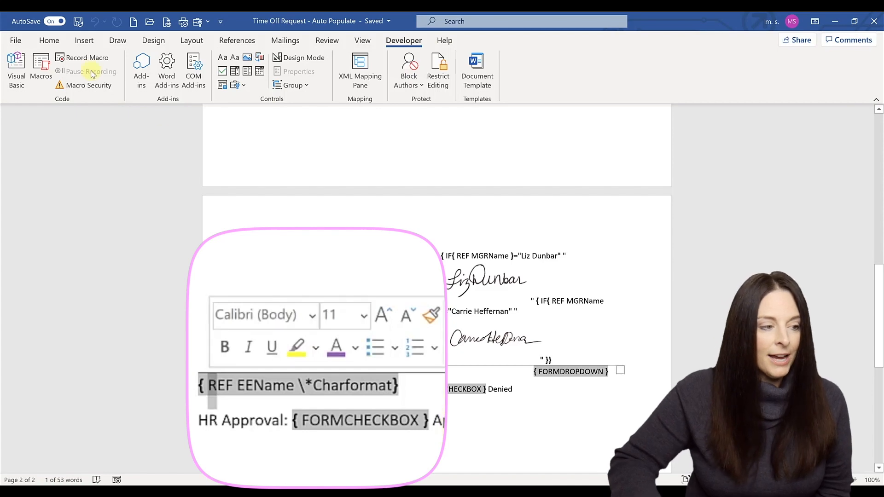
pyautogui.click(49, 41)
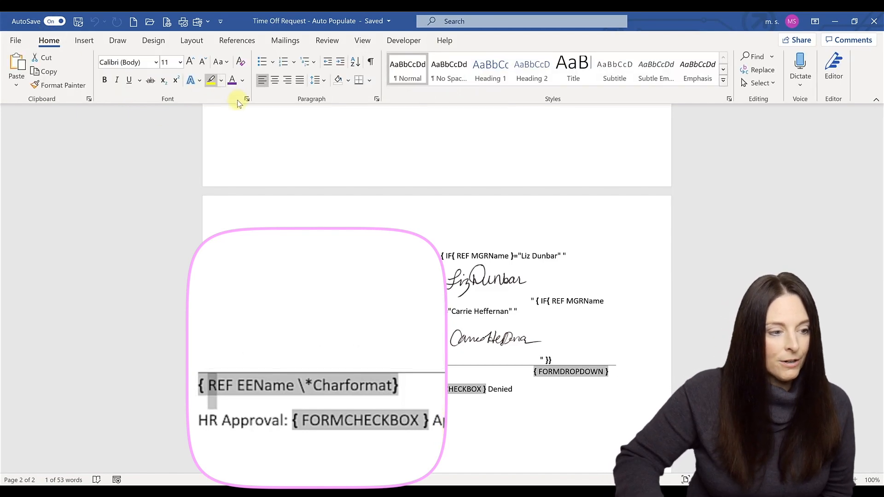
pyautogui.click(242, 81)
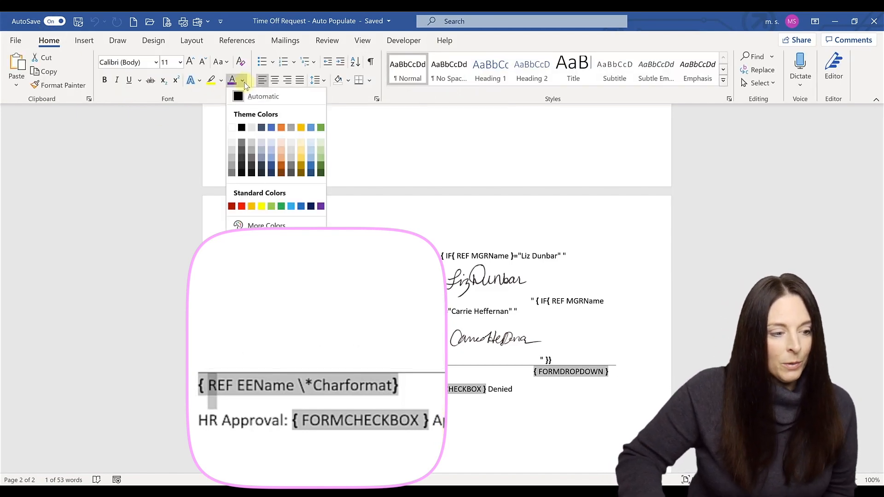
pyautogui.click(232, 206)
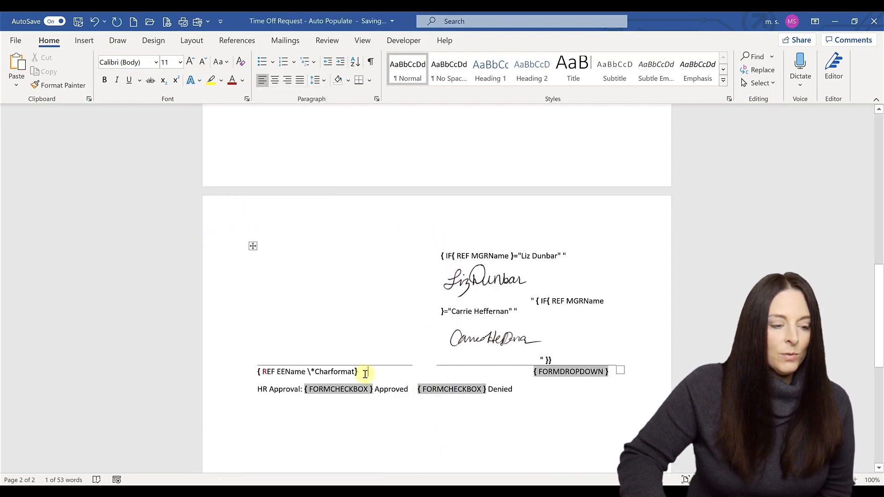
pyautogui.click(366, 372)
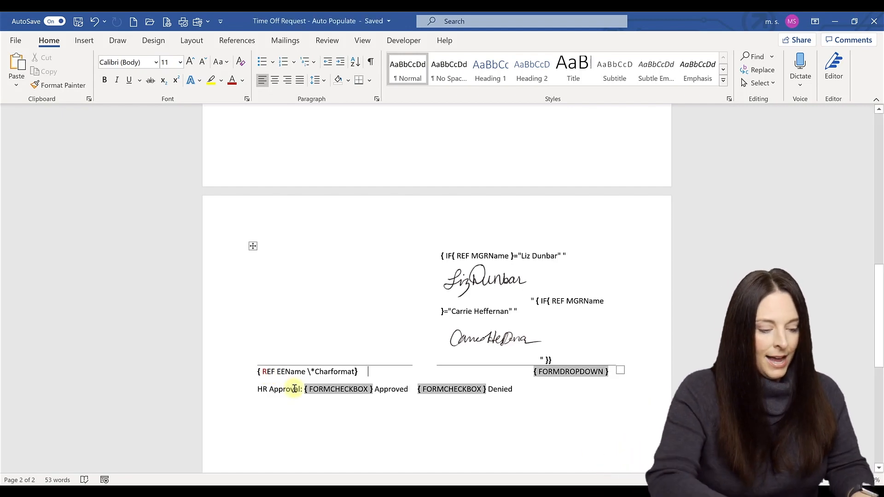
# Switch the form from field codes back to field results
pyautogui.hotkey('alt', 'F9')
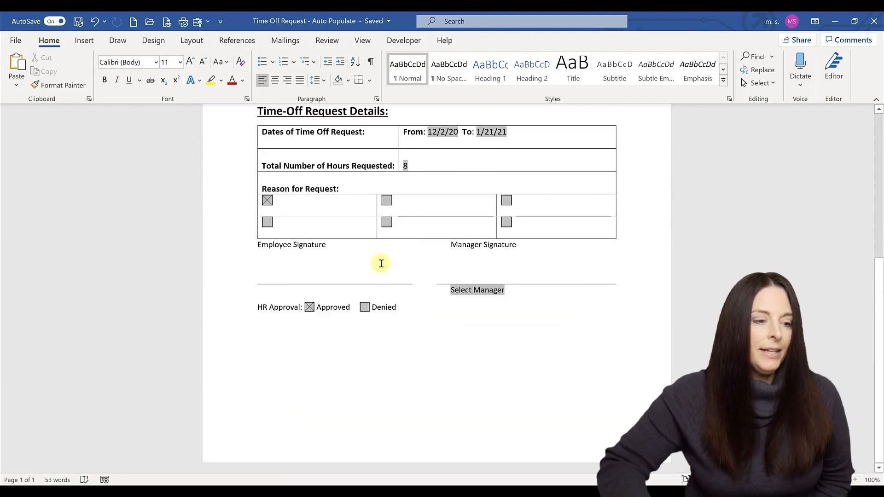
pyautogui.scroll(4, 379, 263)
pyautogui.scroll(1, 381, 264)
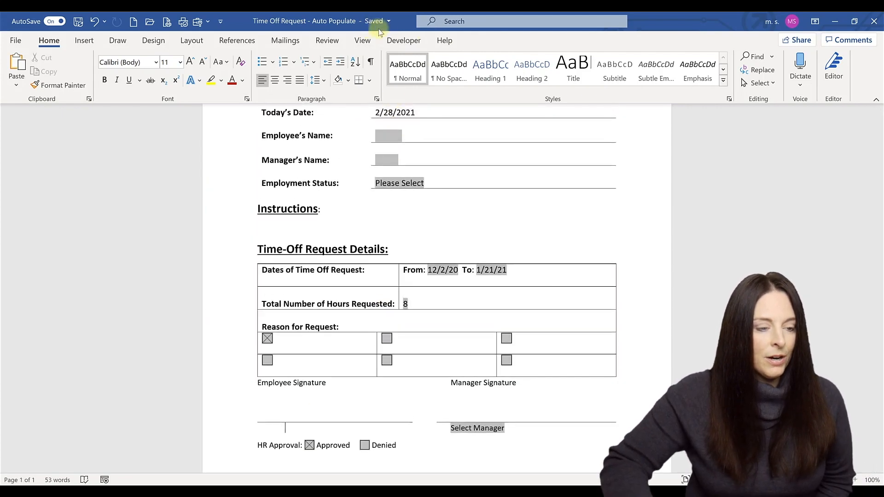
# Start enforcing protection that allows only filling in forms, leaving the password empty
pyautogui.click(403, 40)
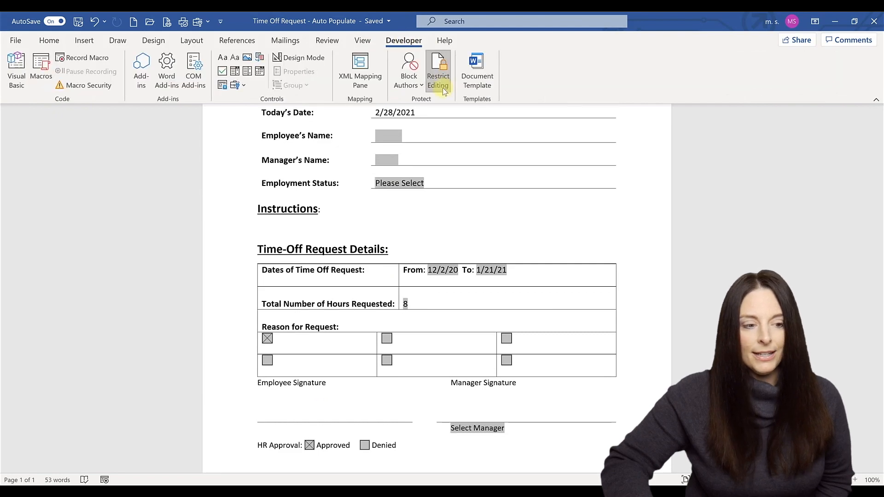
pyautogui.click(443, 87)
pyautogui.click(723, 258)
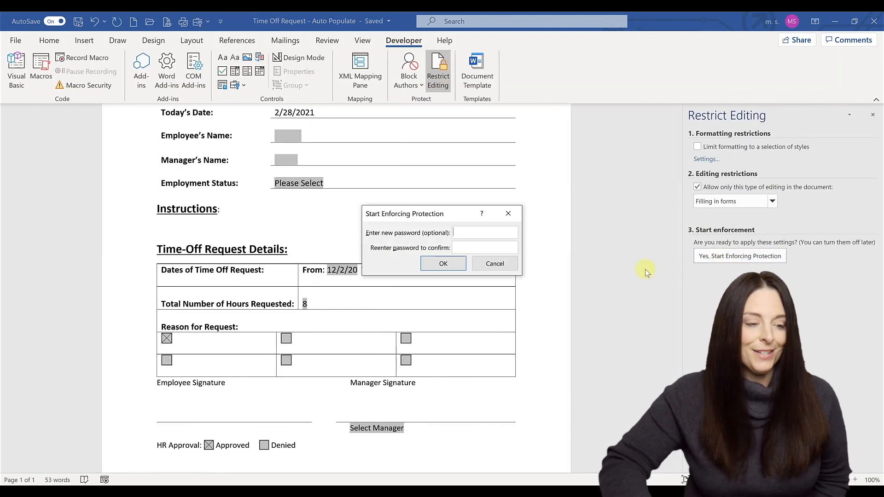
pyautogui.click(442, 264)
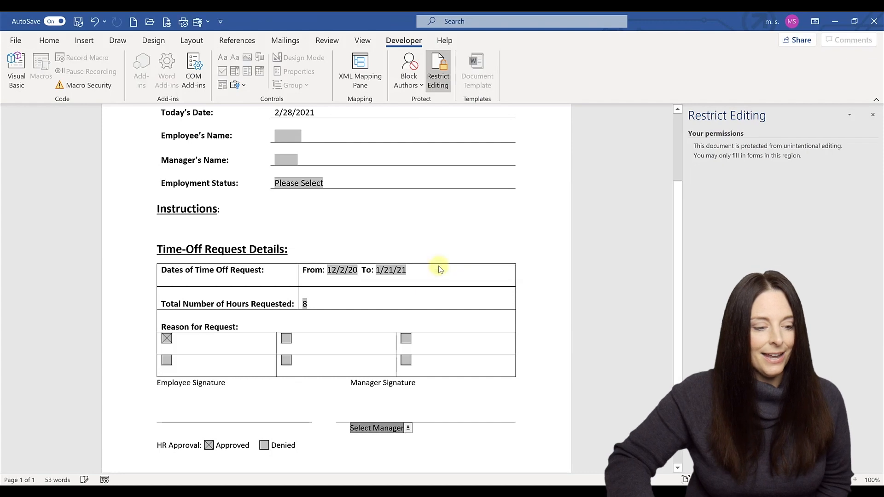
# Enter the employee's first name in the Employee's Name field and exit it to check the linked name's color under the signature line
pyautogui.scroll(1, 341, 208)
pyautogui.click(295, 190)
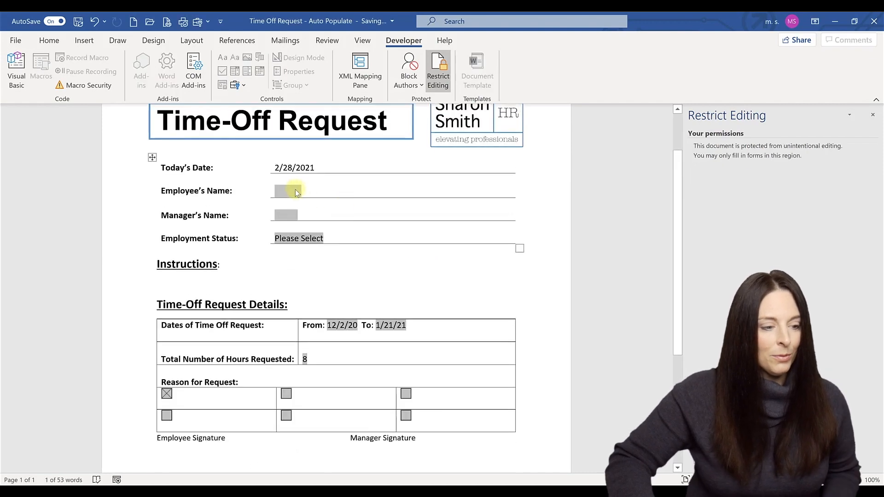
pyautogui.scroll(-1, 255, 220)
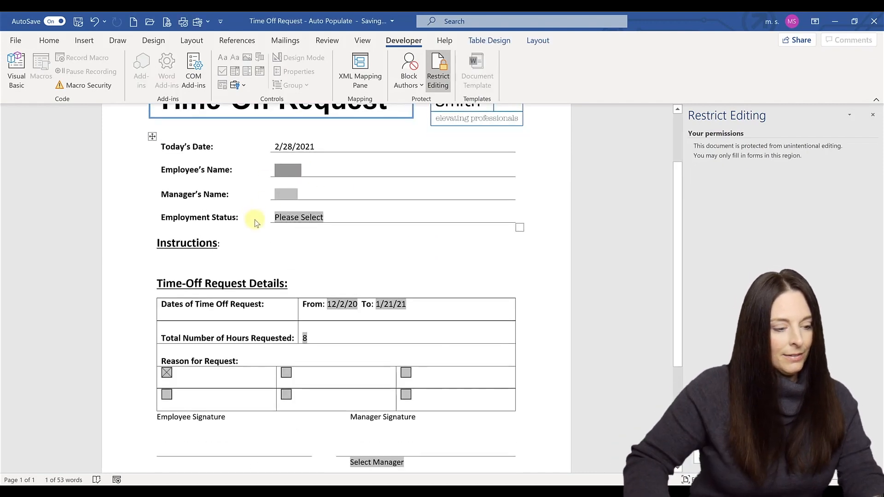
pyautogui.write('Sharon')
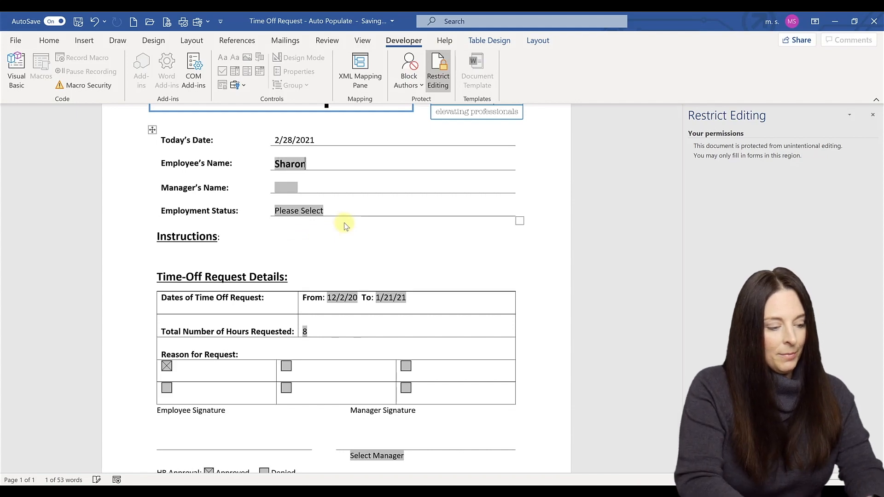
pyautogui.press('Tab')
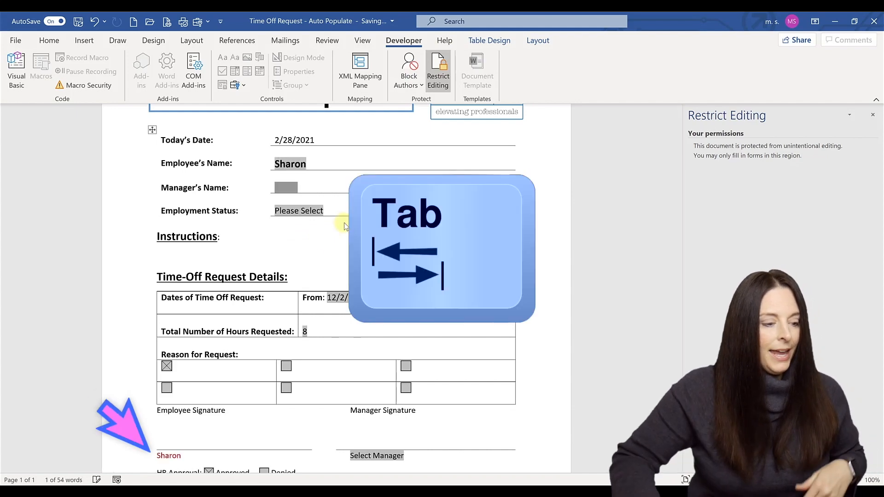
pyautogui.scroll(-1, 196, 400)
pyautogui.scroll(-1, 196, 411)
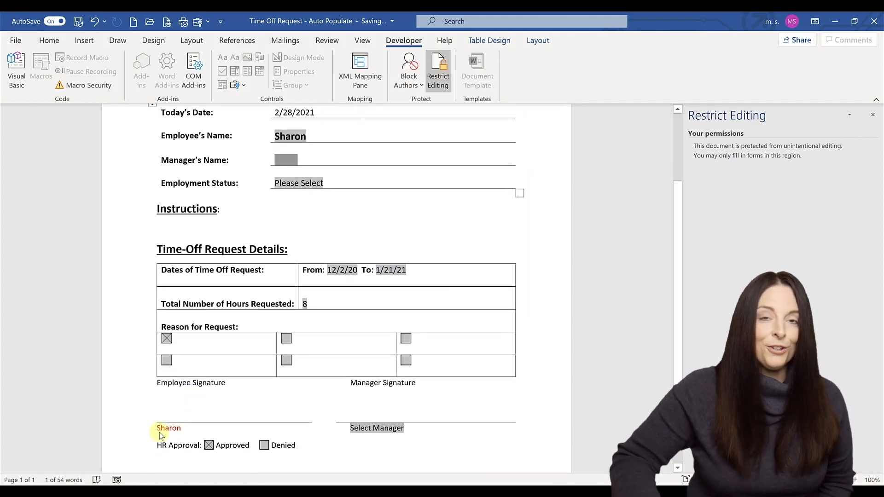